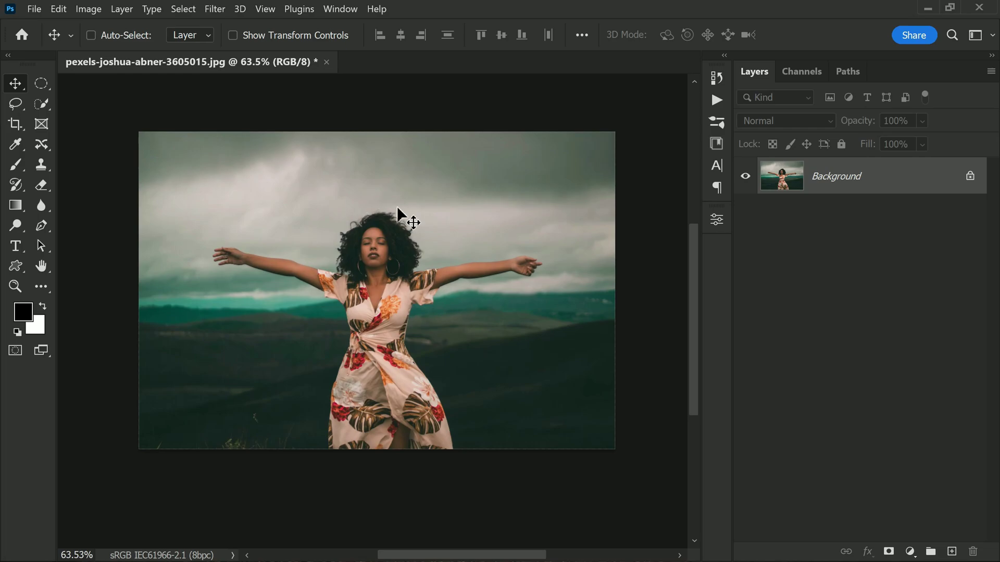
scroll(397, 280, up, 2)
Select the woman using Select Subject with Cloud (Detailed results) and copy her to Layer 1
scroll(344, 276, down, 1)
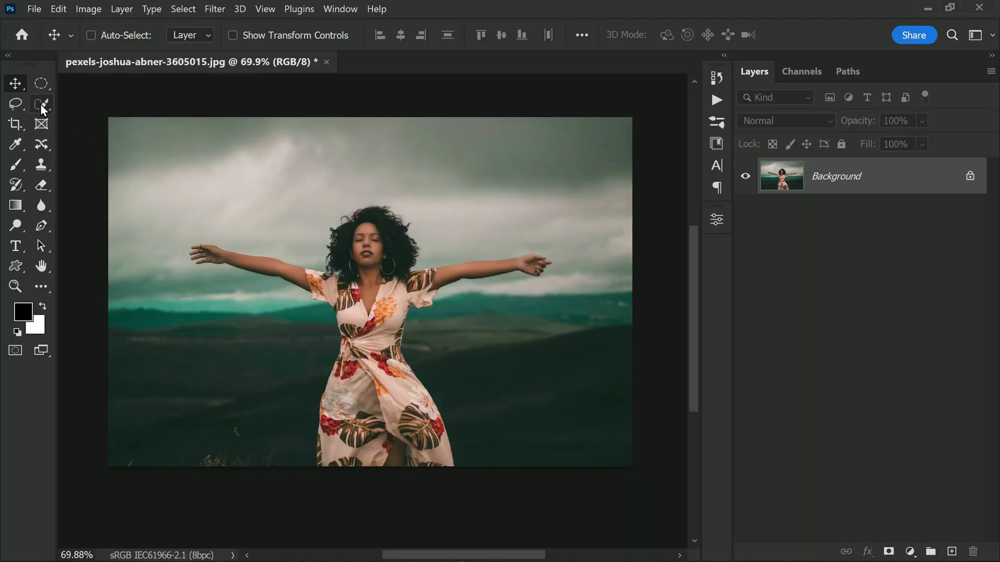
click(46, 104)
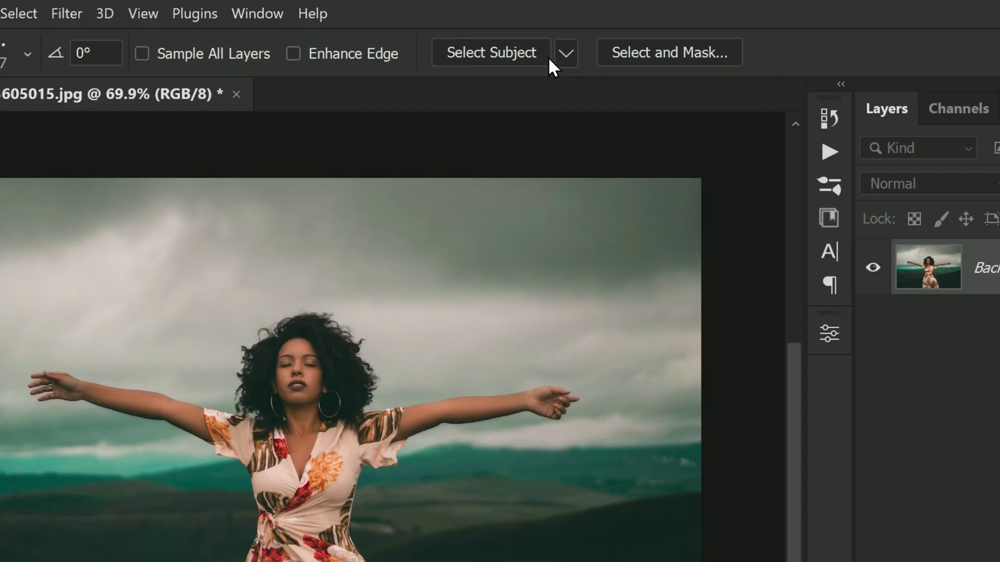
click(543, 35)
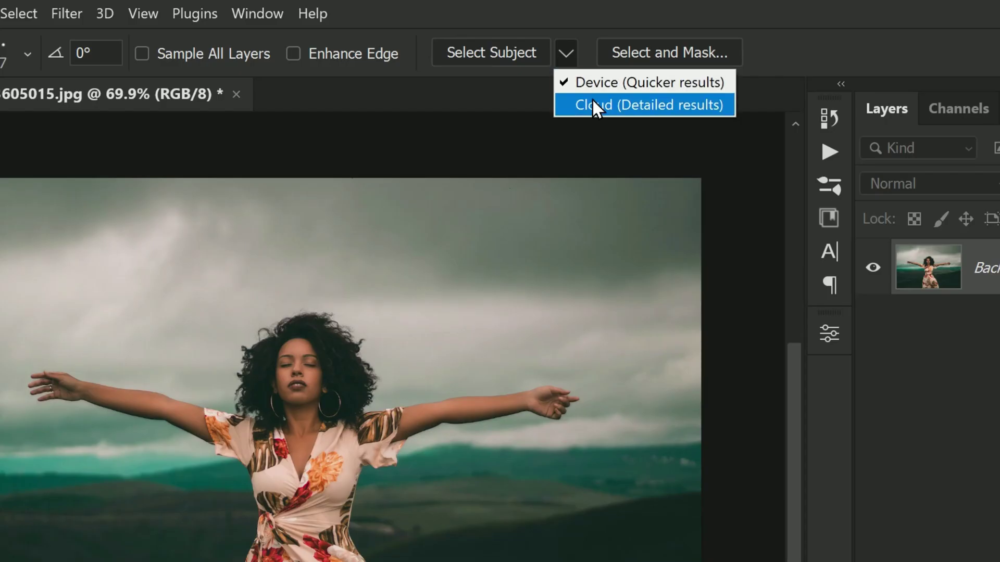
click(567, 106)
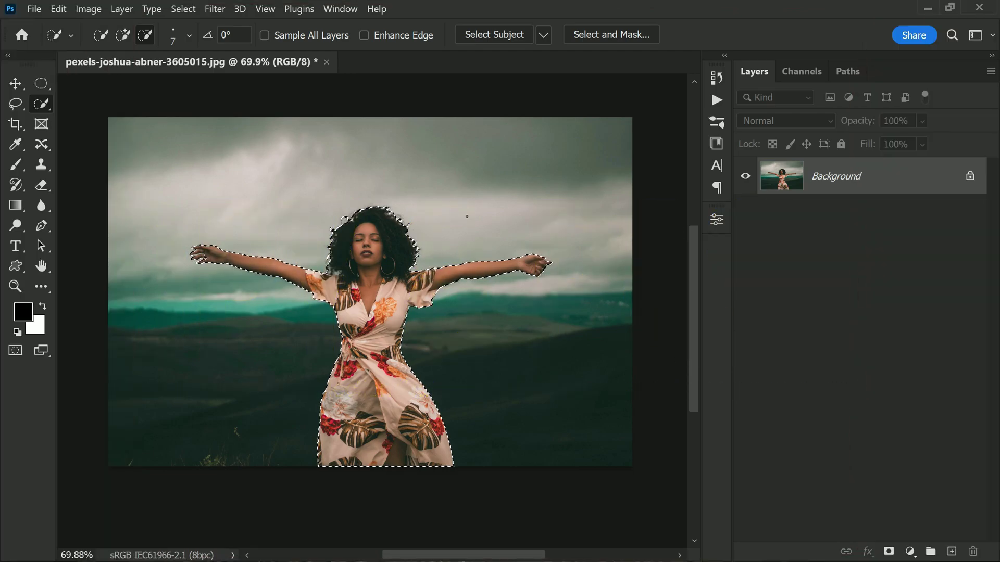
key(ctrl+j)
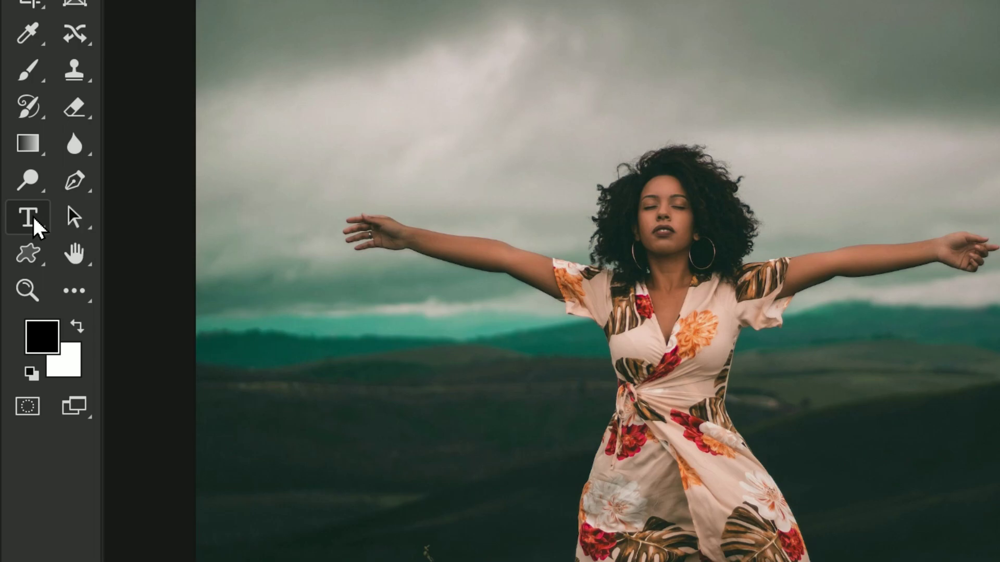
click(34, 225)
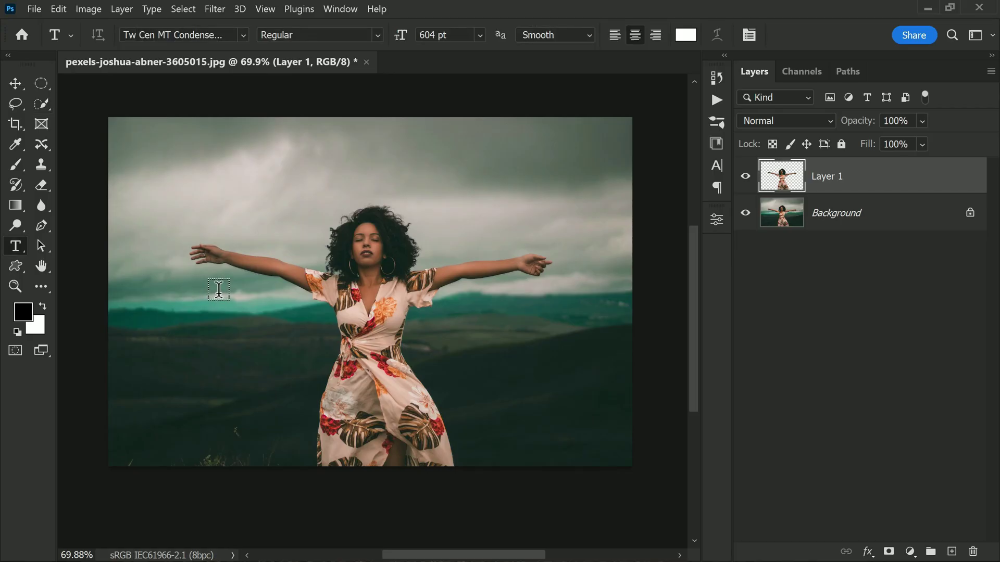
Type 'NATURE' in large white text, centre it across the photo, and duplicate its layer
click(218, 289)
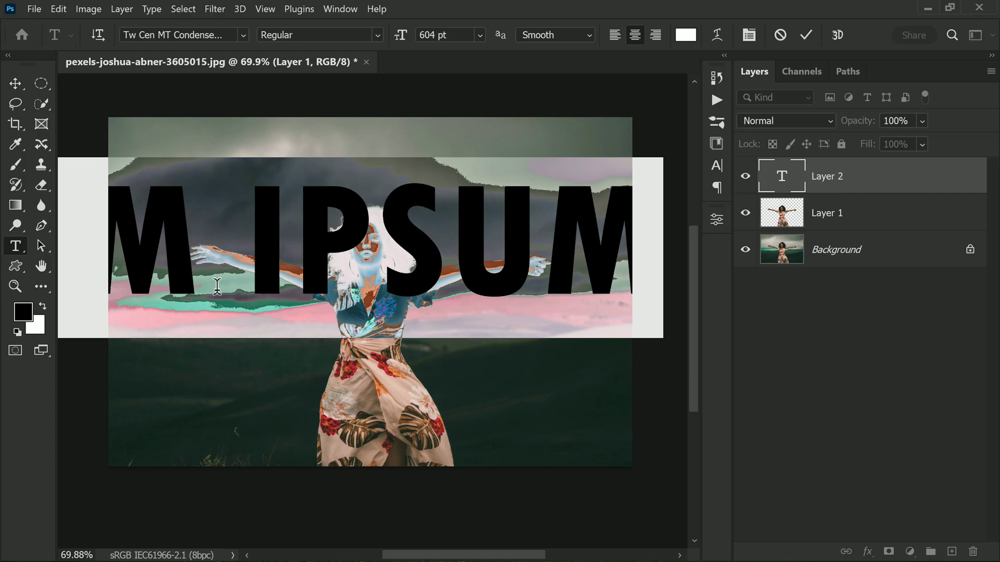
text(NA)
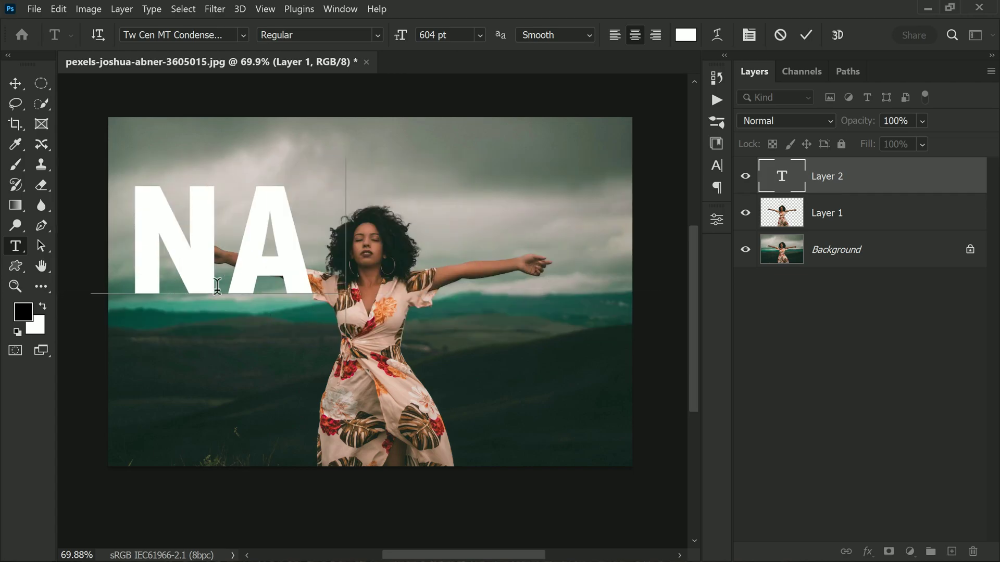
text(TURE)
click(15, 83)
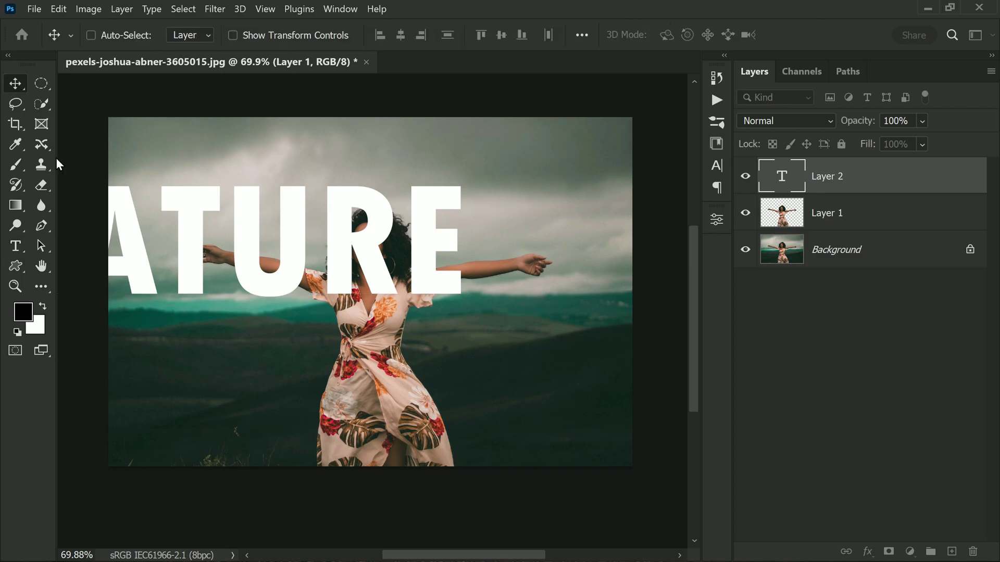
drag(186, 288, 343, 322)
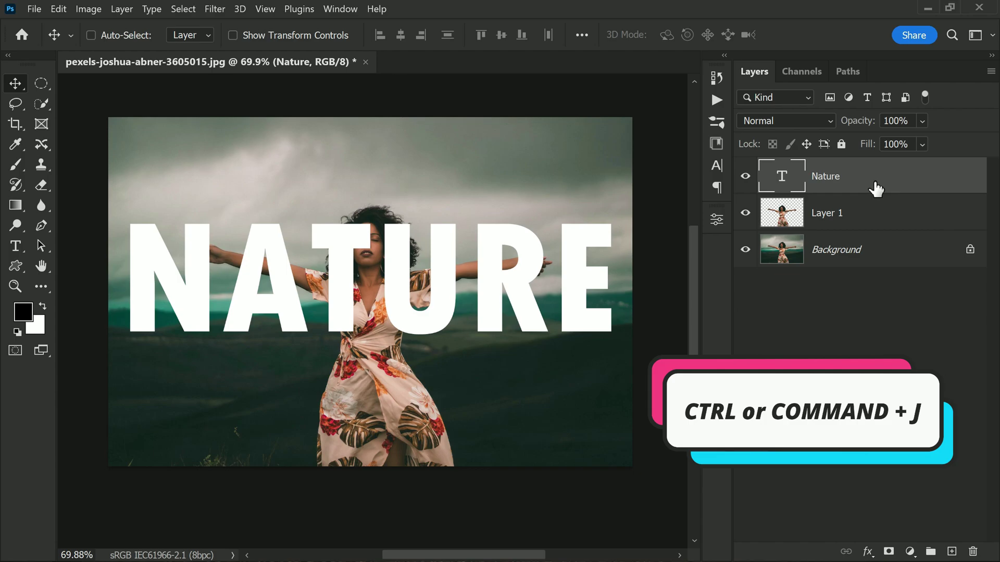
key(ctrl+j)
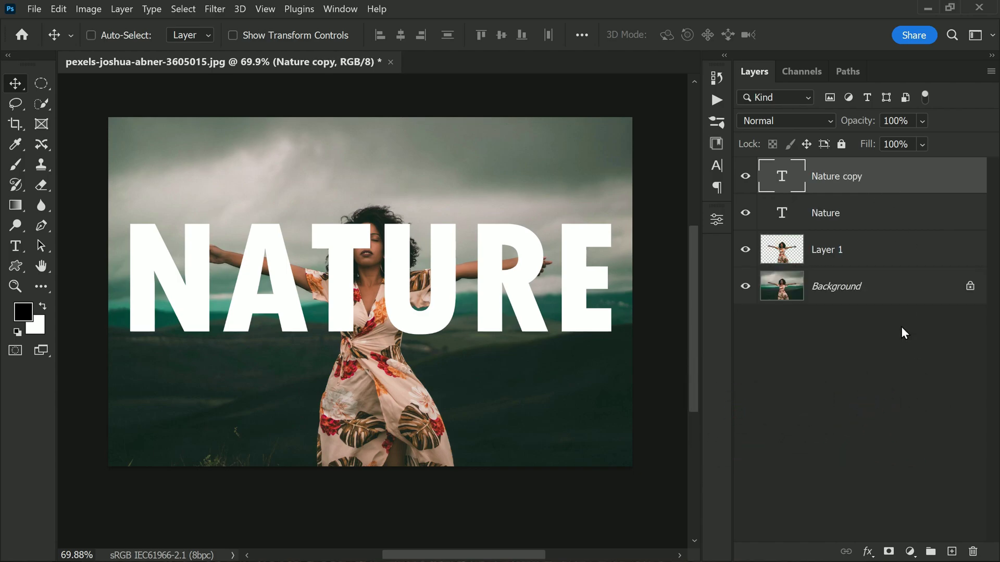
Drag the Nature copy layer below Layer 1, directly above Background
drag(886, 181, 890, 265)
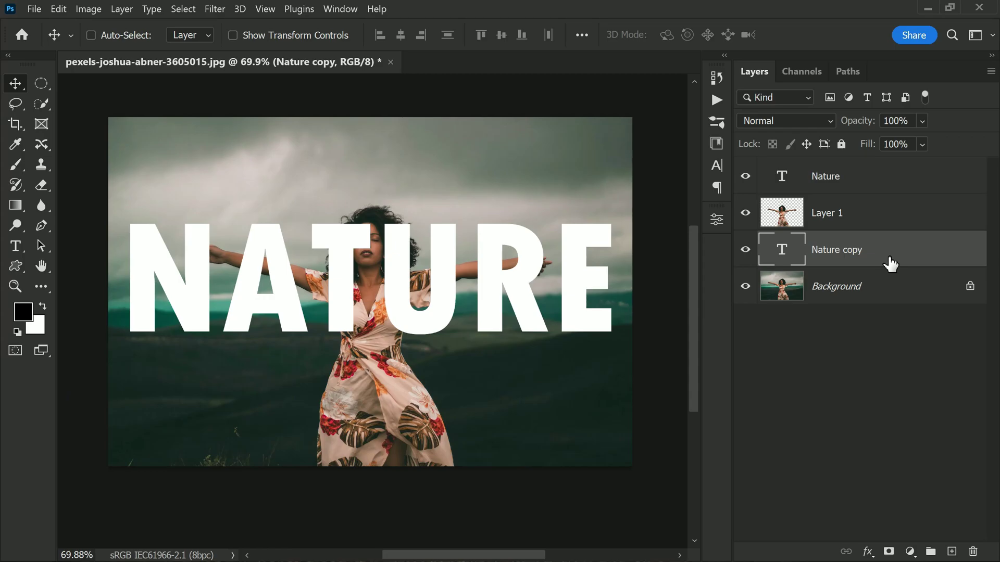
click(841, 192)
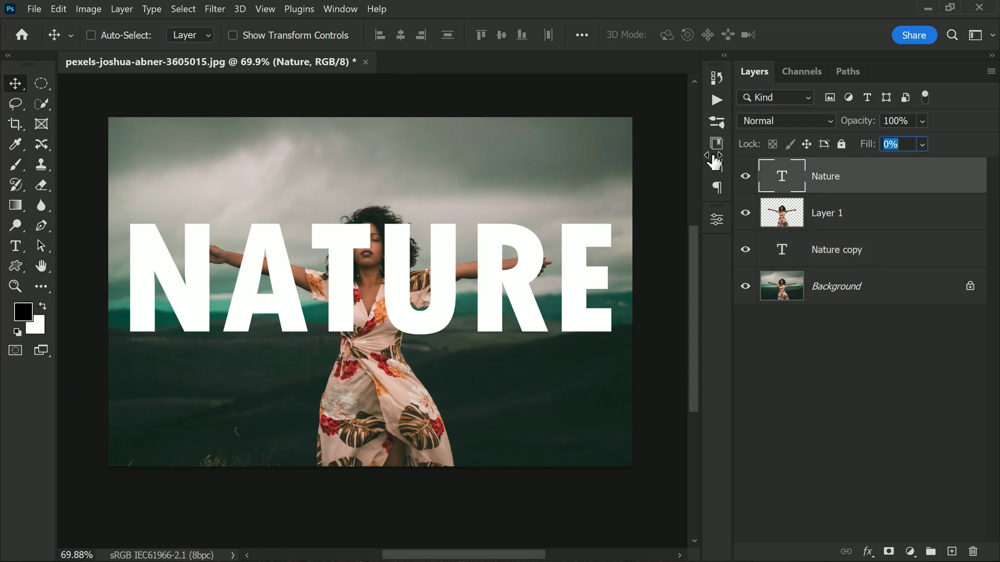
Set the top Nature layer's fill to 0% and preview the woman in front of the lettering
key(Return)
click(787, 371)
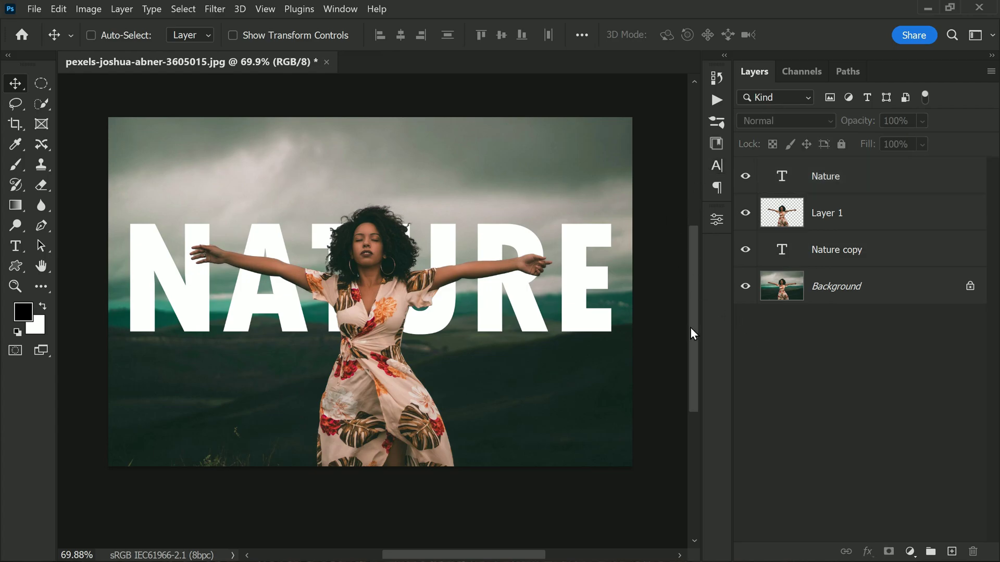
scroll(341, 289, up, 3)
scroll(377, 213, down, 3)
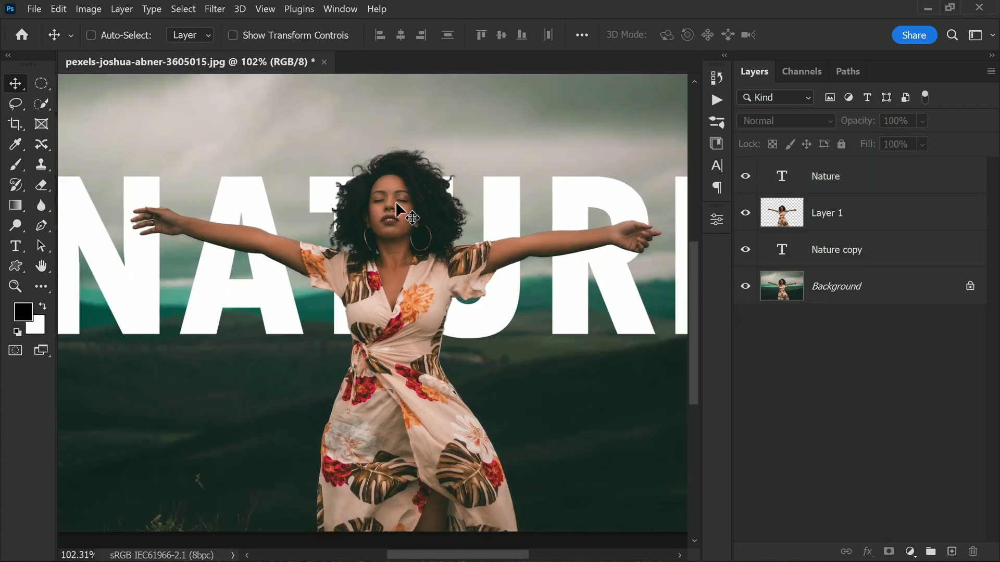
scroll(295, 266, down, 1)
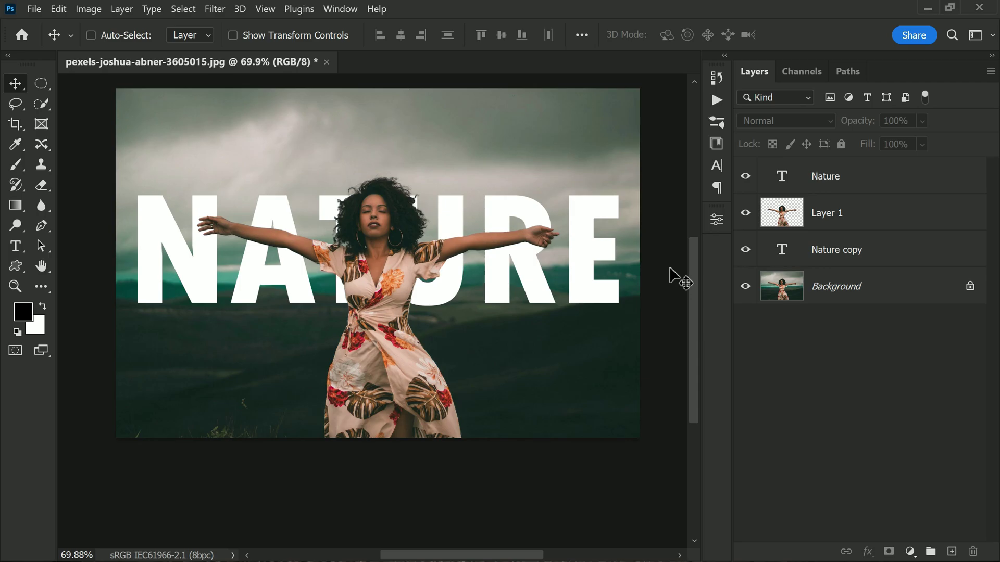
click(850, 185)
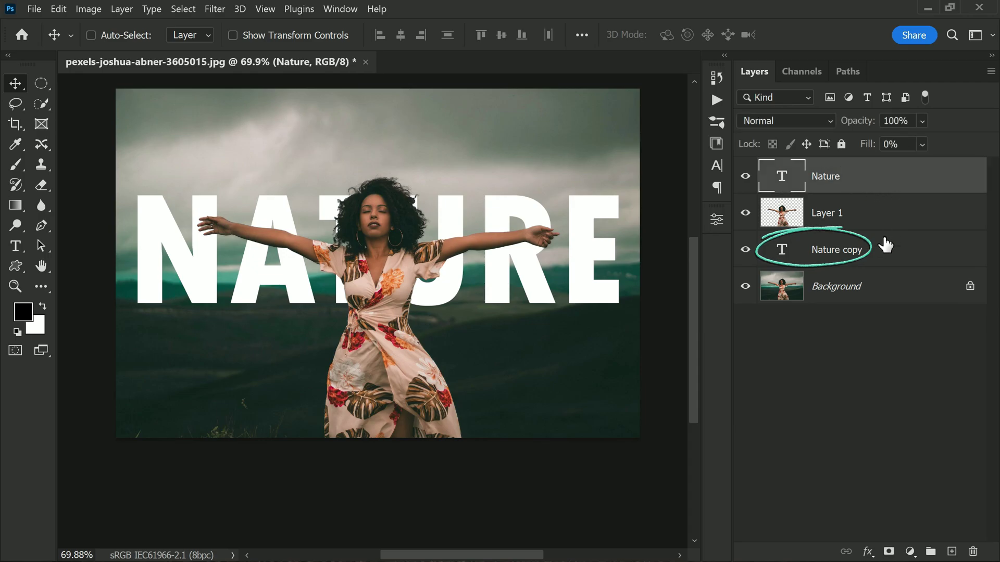
ctrl+click(891, 250)
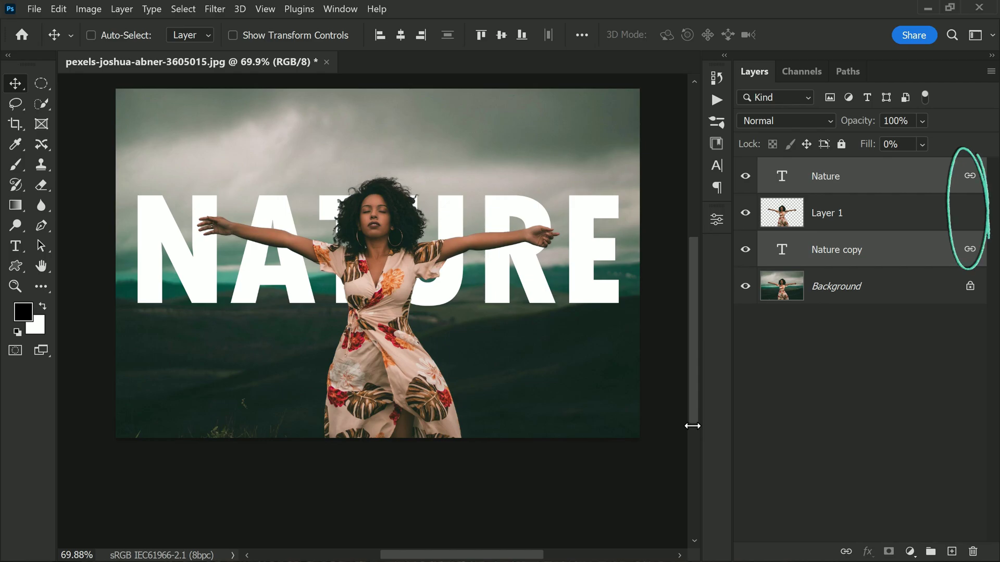
mouse_move(512, 278)
mouse_down()
mouse_move(497, 312)
mouse_move(499, 399)
mouse_move(495, 223)
mouse_move(503, 373)
mouse_move(507, 217)
mouse_move(507, 291)
mouse_up()
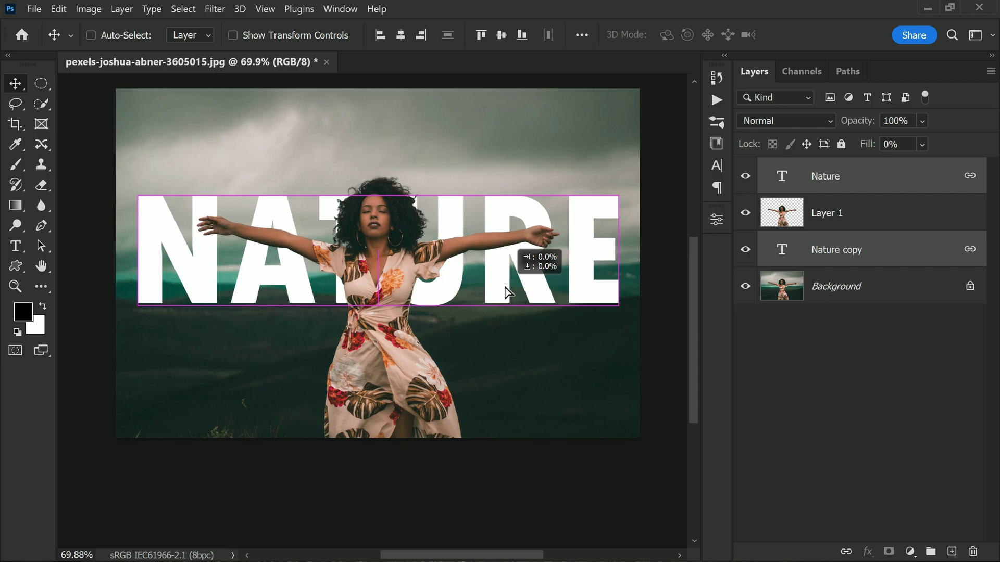
drag(506, 292, 506, 300)
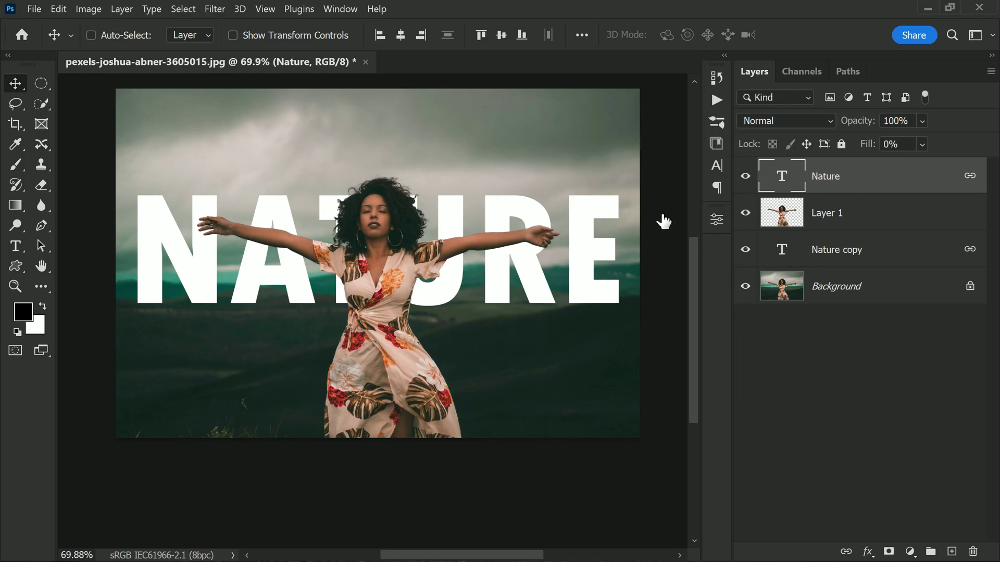
Add a 4 px white Stroke layer style to the top Nature text layer
double_click(885, 176)
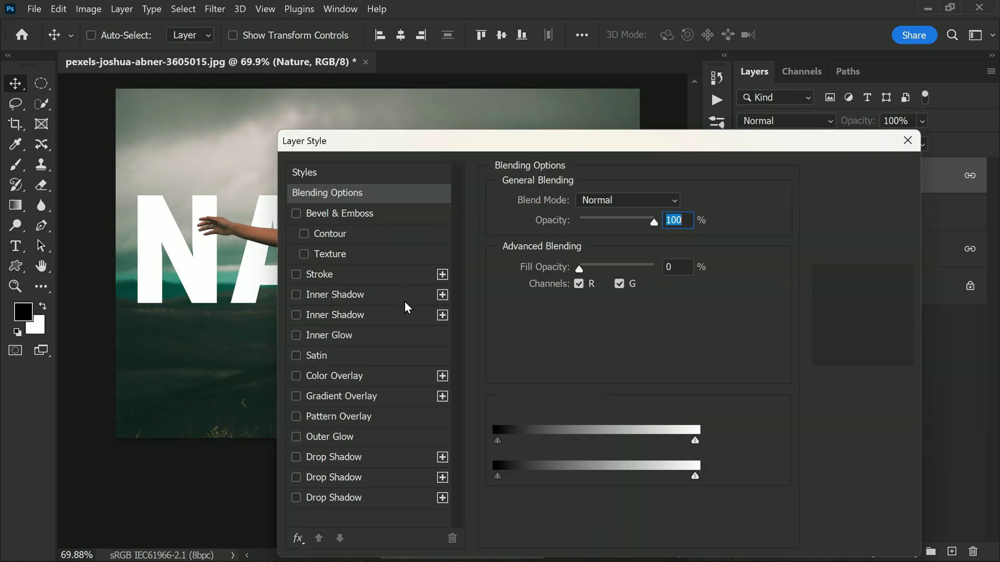
click(316, 276)
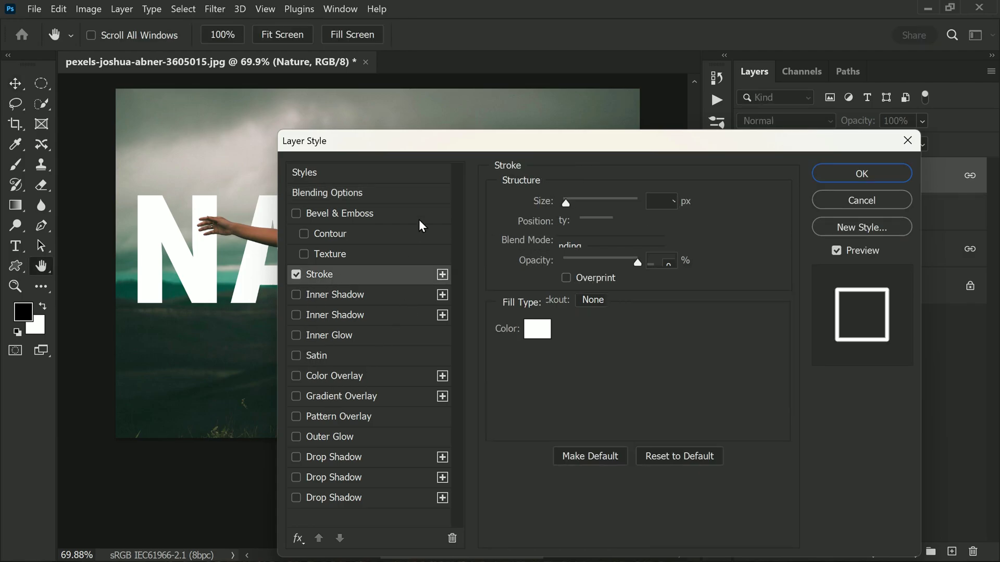
drag(420, 145, 608, 83)
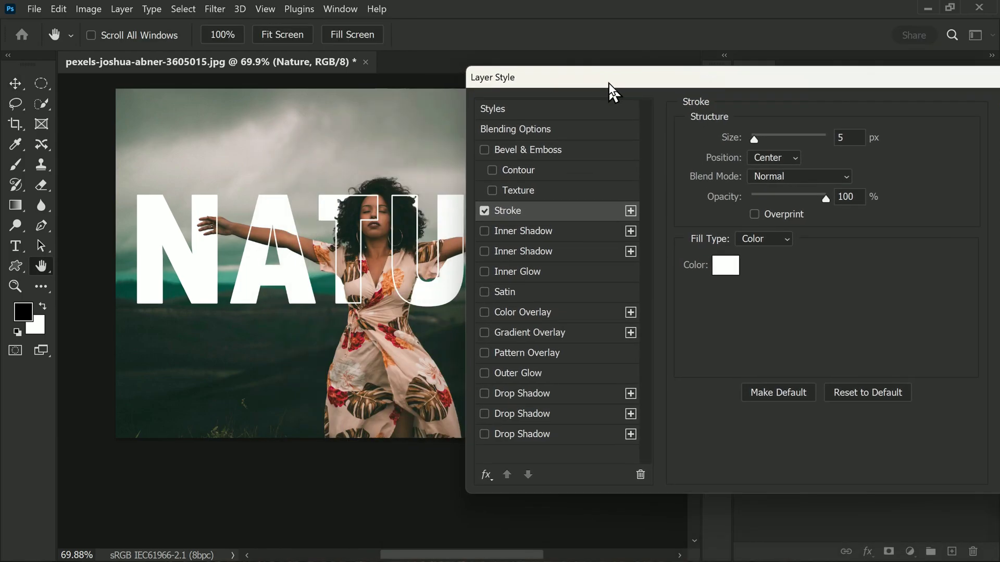
click(754, 142)
drag(754, 141, 754, 142)
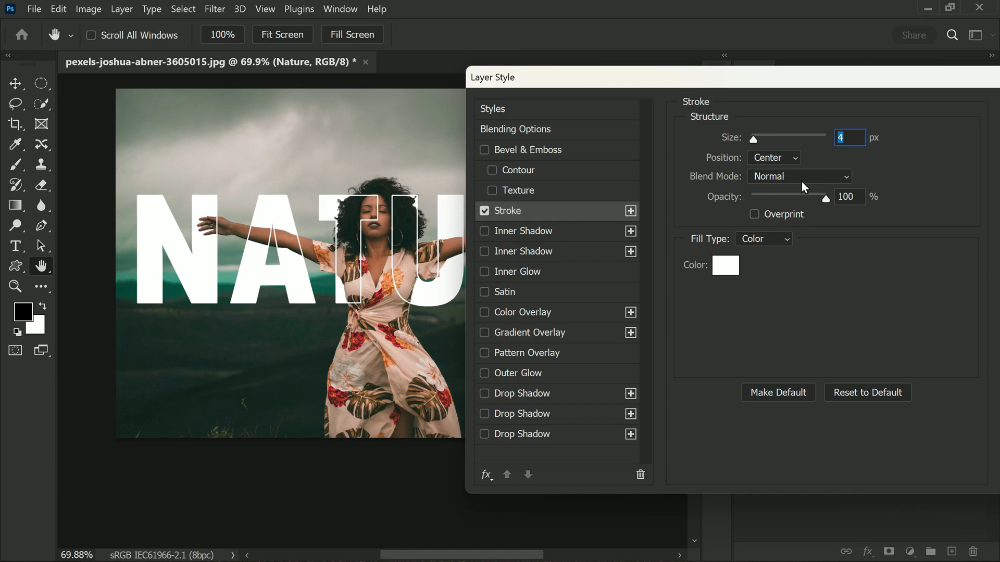
drag(852, 81, 730, 117)
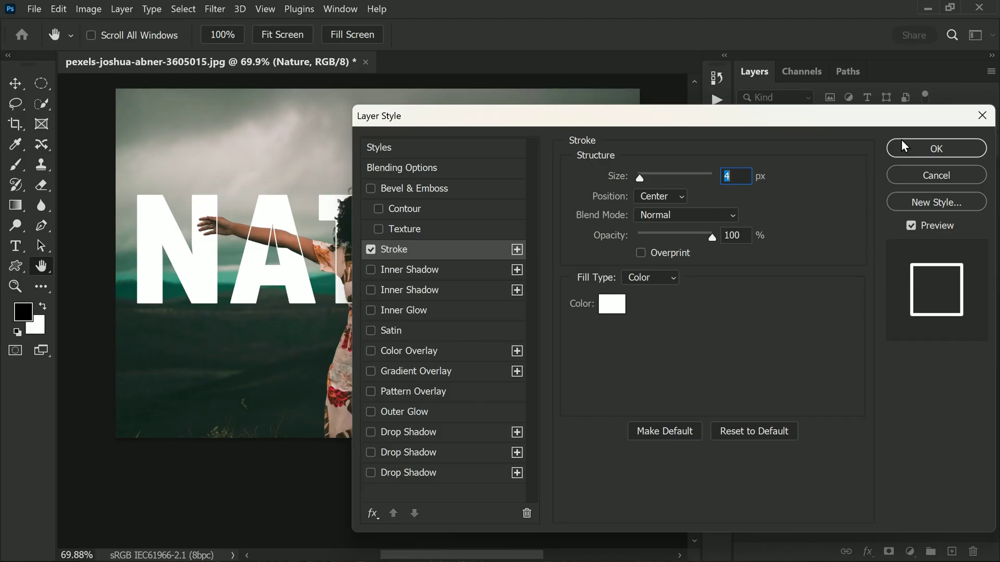
click(904, 147)
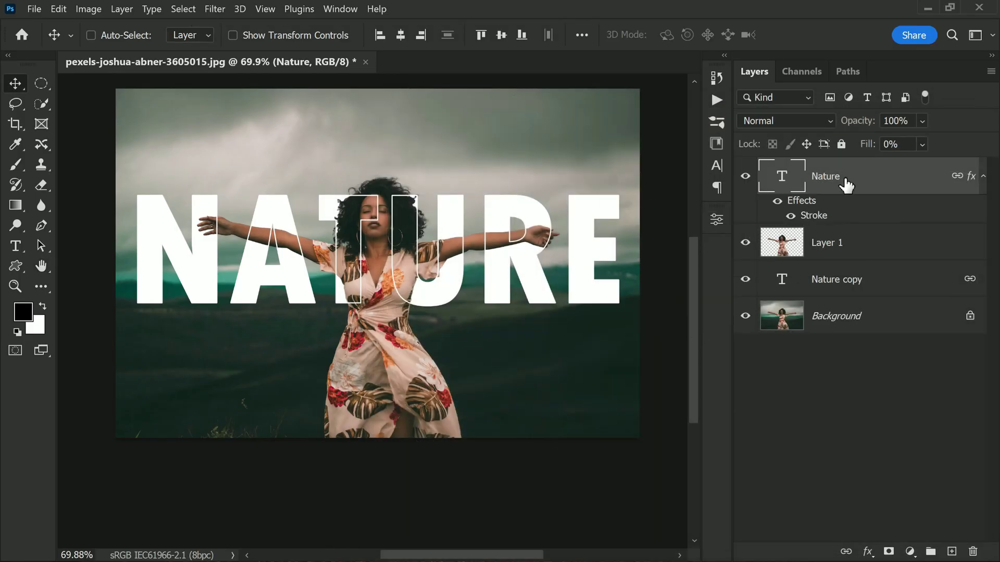
Raise the NATURE text and set the Nature copy layer's blend mode to Overlay
drag(585, 284, 581, 258)
click(848, 411)
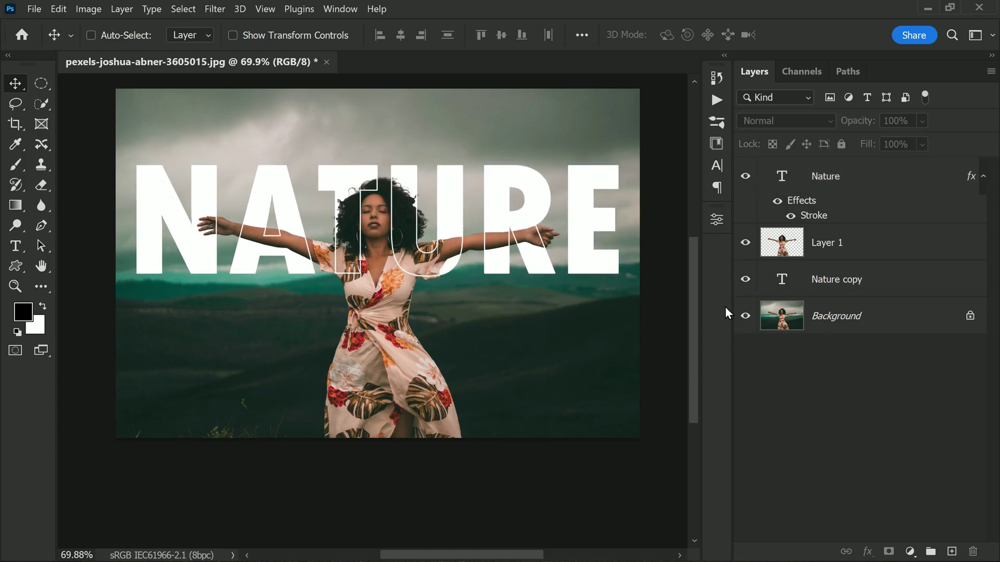
alt+click(745, 316)
alt+click(745, 316)
alt+click(745, 316)
alt+click(745, 316)
click(817, 286)
click(797, 120)
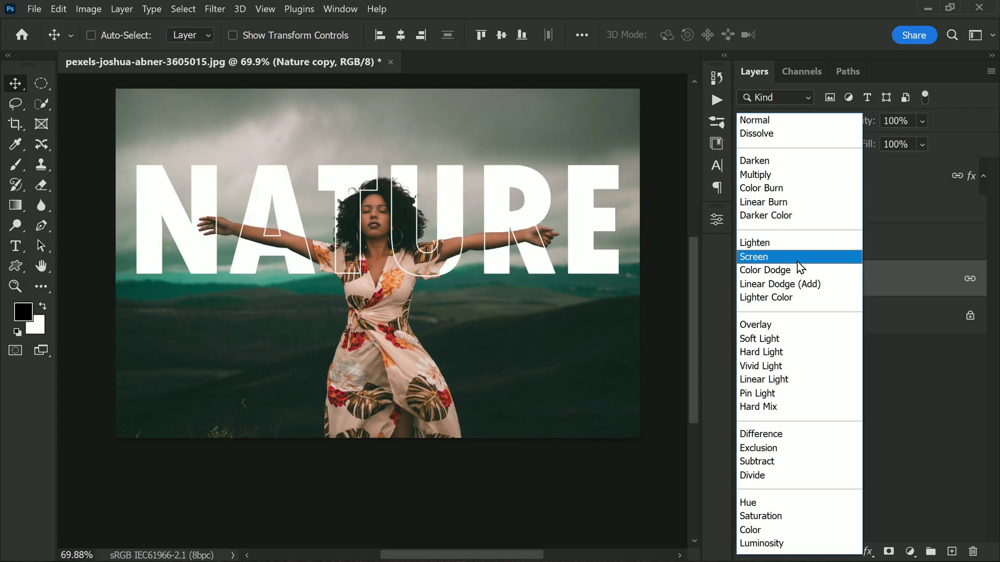
click(795, 325)
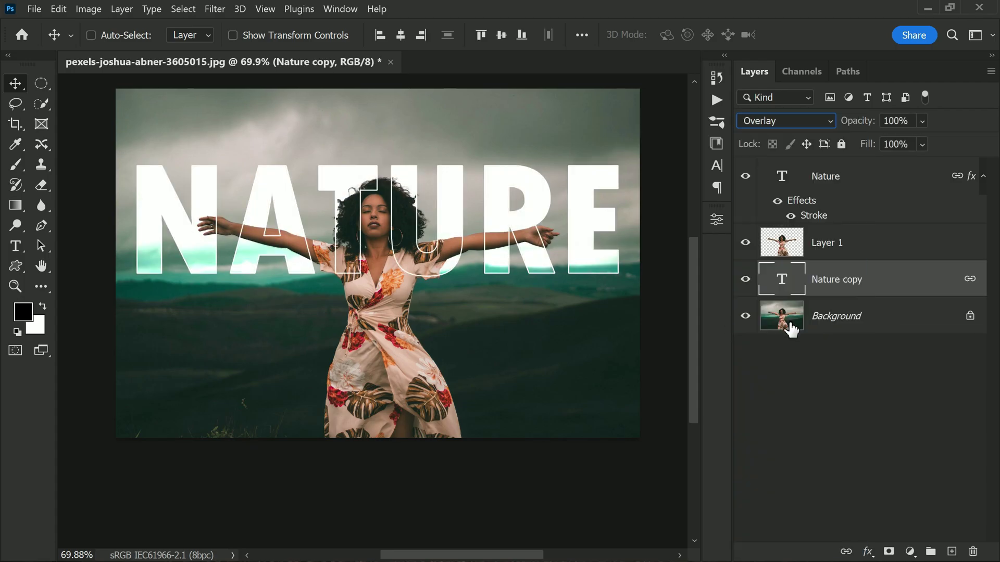
Change the Nature layer's stroke blending mode, then nudge the text slightly lower
click(820, 221)
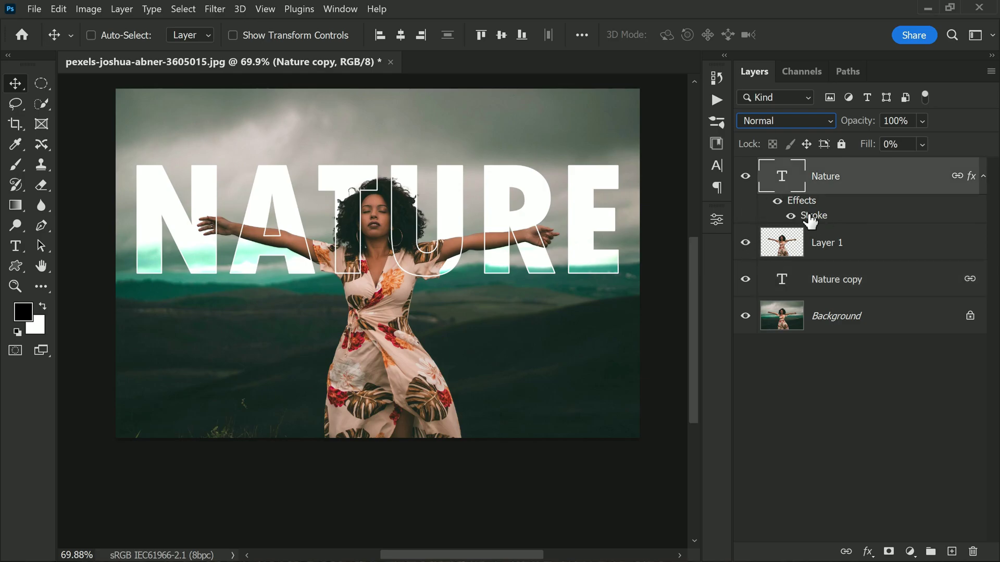
double_click(804, 215)
click(686, 215)
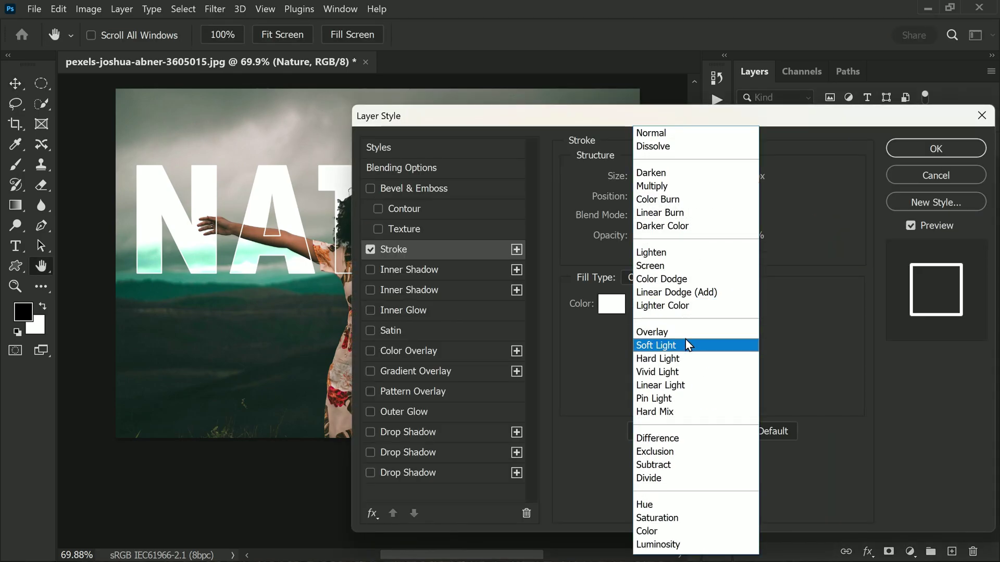
click(686, 330)
click(894, 149)
key(v)
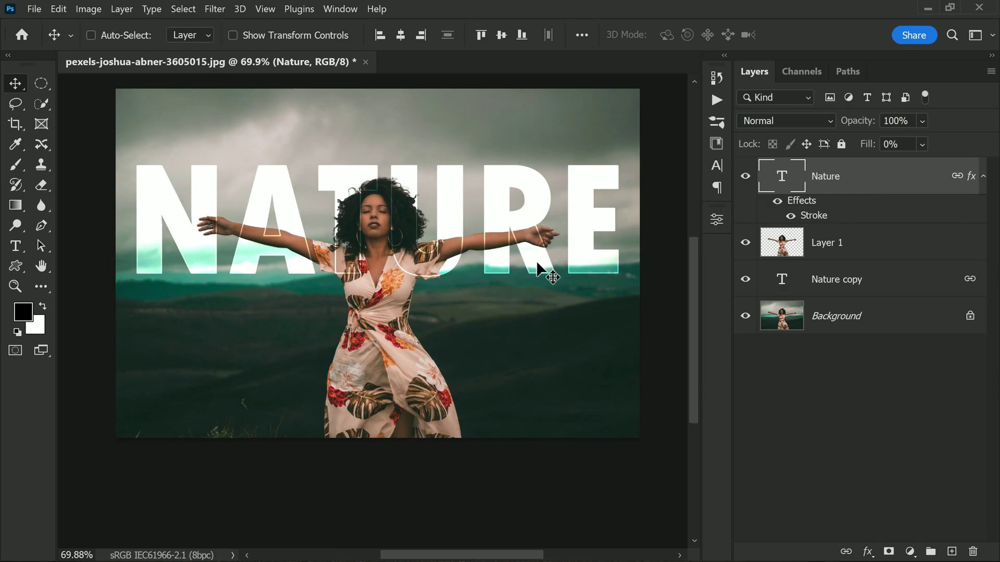
mouse_move(542, 272)
mouse_down()
mouse_move(529, 429)
mouse_move(551, 244)
mouse_move(540, 209)
mouse_move(536, 275)
mouse_up()
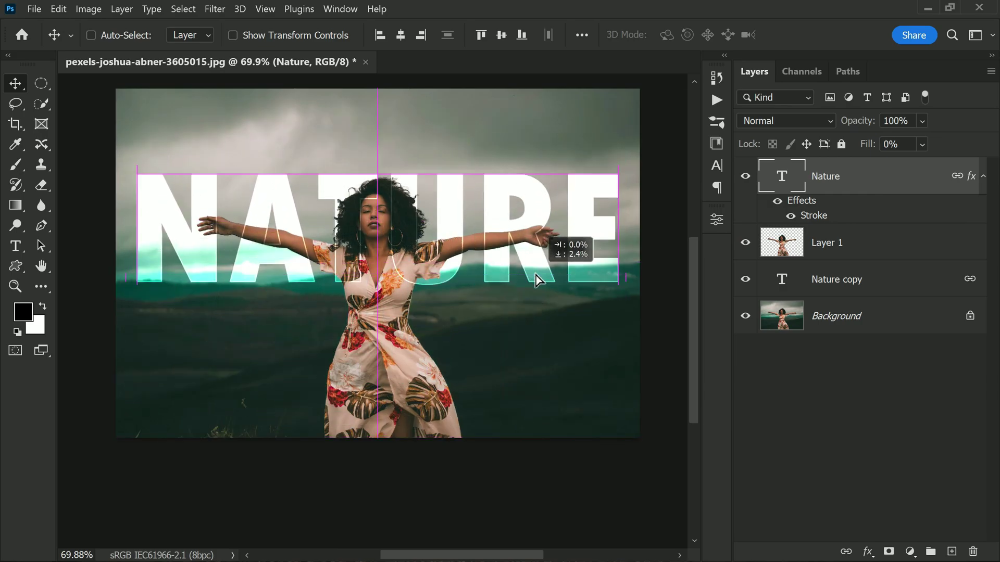